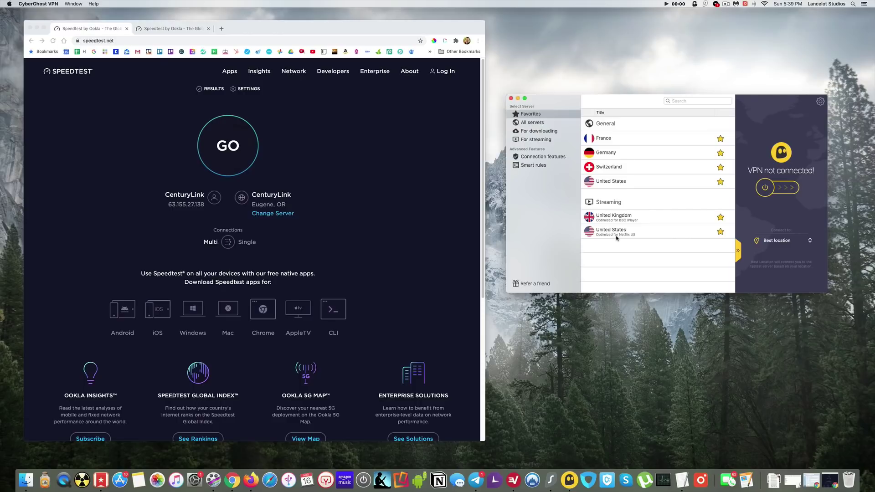
- Run a baseline Speedtest without VPN: 22 ms ping, 64.13 Mbps down, 42.34 Mbps up
{"action": "left_click", "coordinate": [408, 186]}
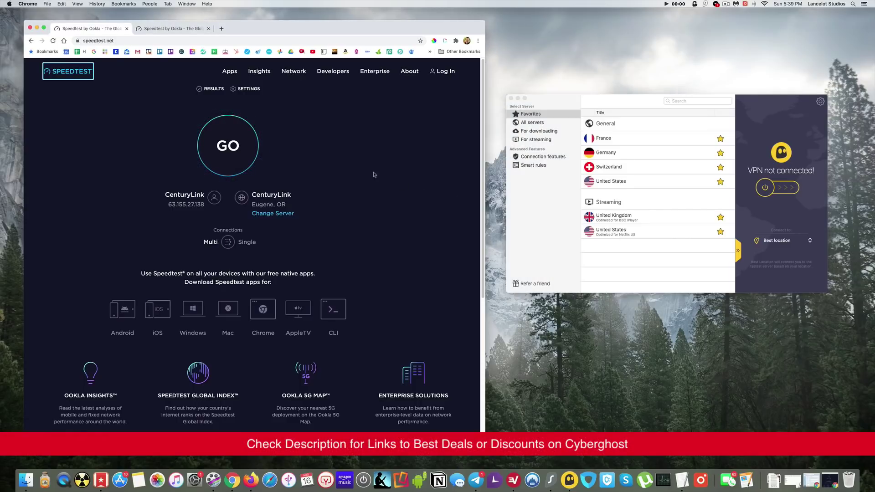
{"action": "left_click", "coordinate": [249, 149]}
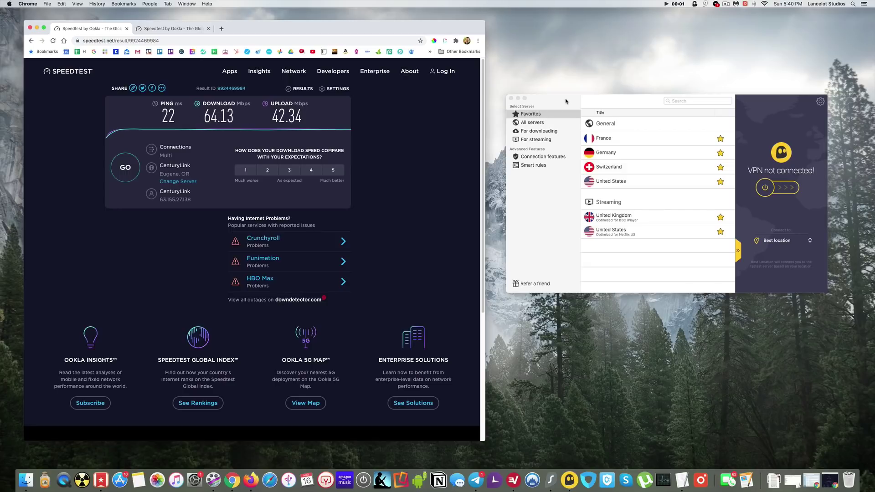
- Connect CyberGhost via Best location (Seattle) and start a speed test in the second tab
{"action": "left_click", "coordinate": [640, 105]}
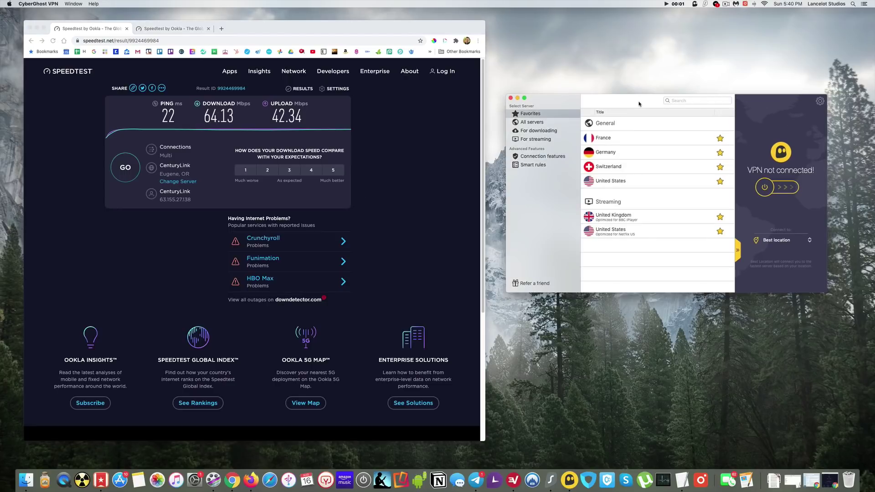
{"action": "left_click", "coordinate": [779, 242]}
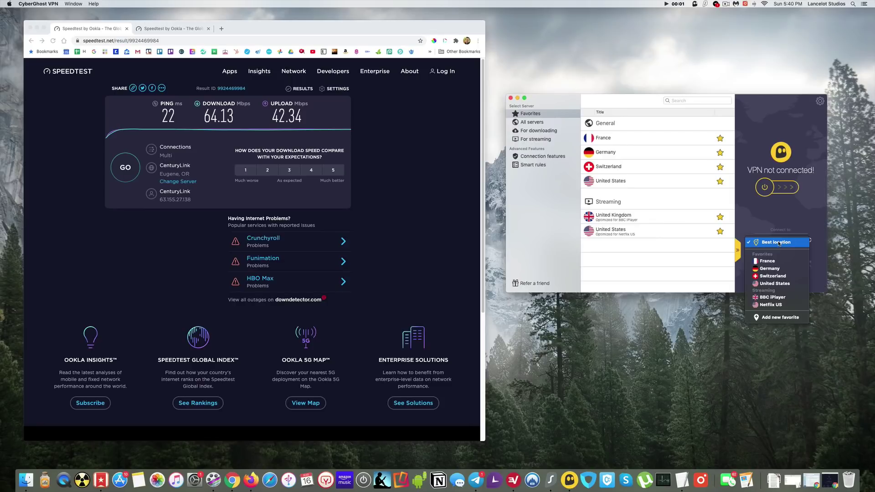
{"action": "left_click", "coordinate": [779, 243]}
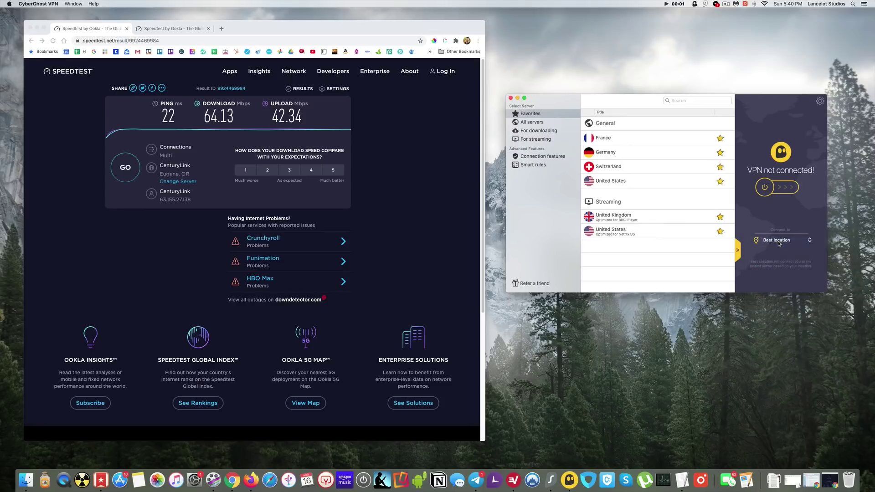
{"action": "left_click", "coordinate": [765, 187]}
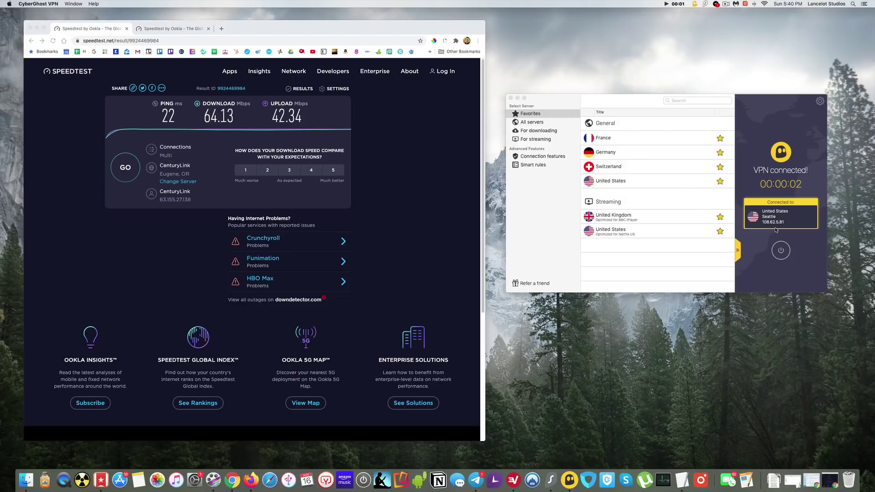
{"action": "left_click", "coordinate": [175, 29]}
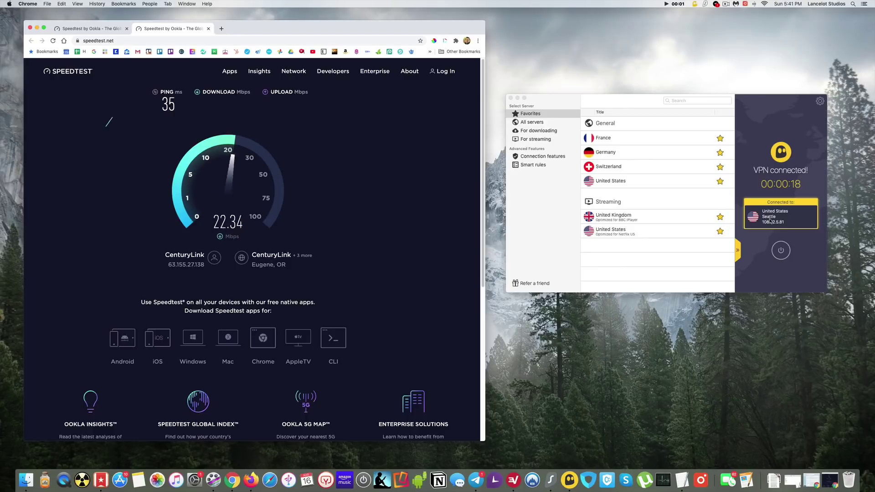
- Browse All servers and expand United States to list its city servers
{"action": "left_click", "coordinate": [532, 123]}
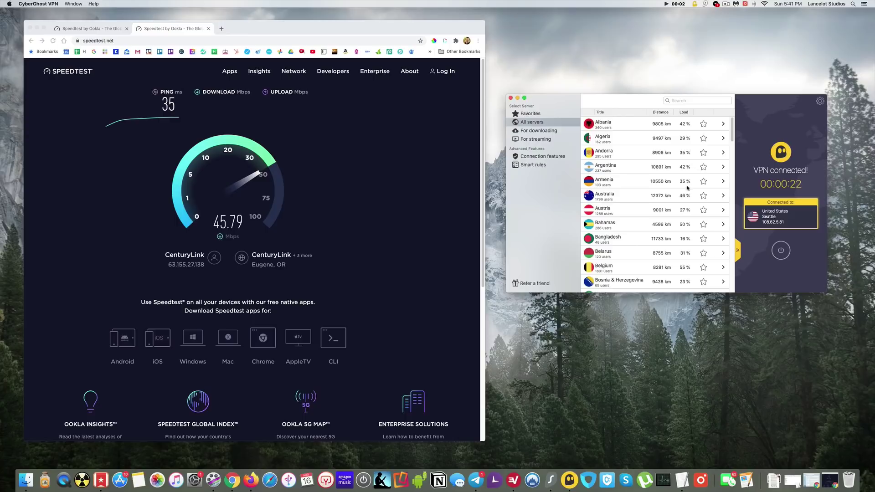
{"action": "scroll", "coordinate": [675, 206], "scroll_direction": "down", "scroll_amount": 10}
{"action": "scroll", "coordinate": [676, 206], "scroll_direction": "down", "scroll_amount": 5}
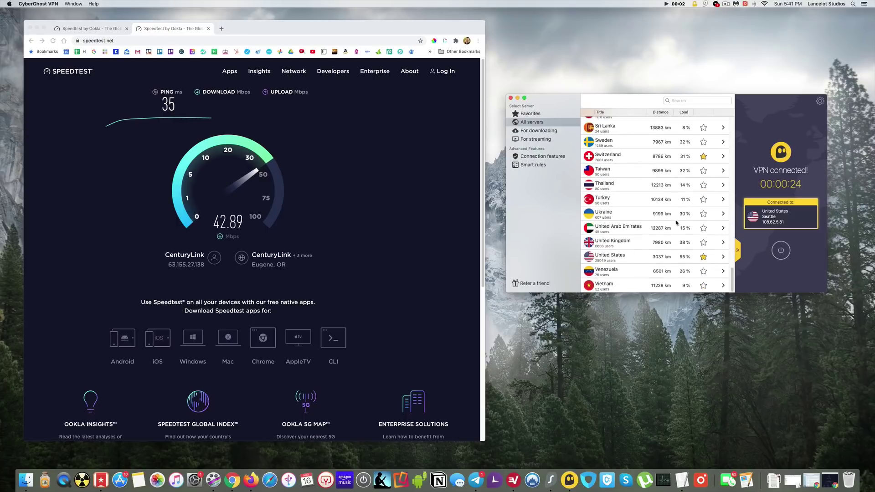
{"action": "left_click", "coordinate": [723, 258]}
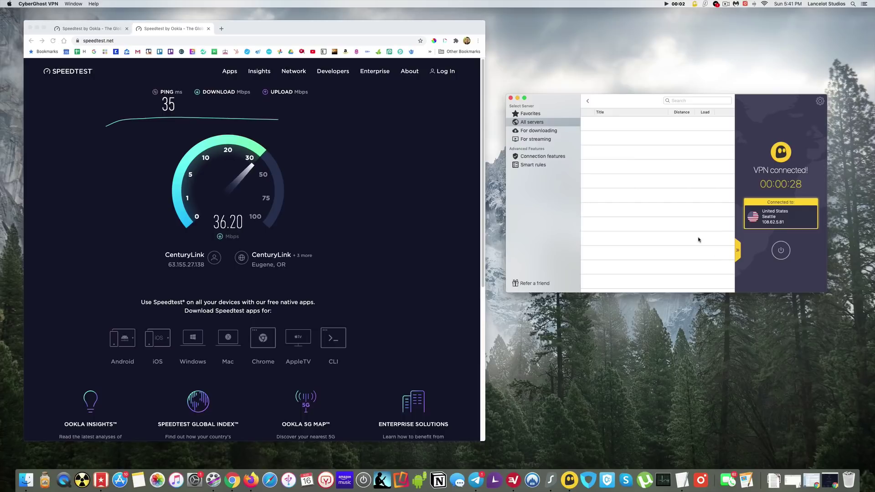
{"action": "scroll", "coordinate": [654, 190], "scroll_direction": "down", "scroll_amount": 3}
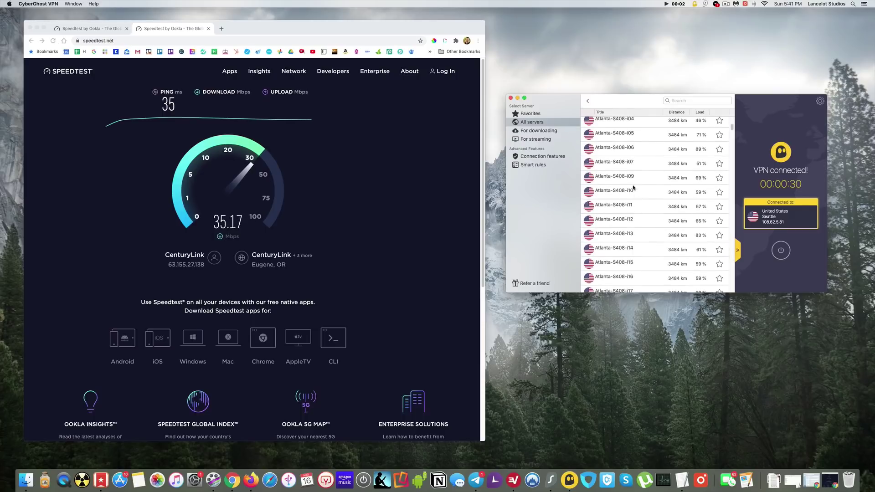
{"action": "left_click_drag", "start_coordinate": [733, 137], "coordinate": [732, 155]}
{"action": "scroll", "coordinate": [613, 140], "scroll_direction": "down", "scroll_amount": 3}
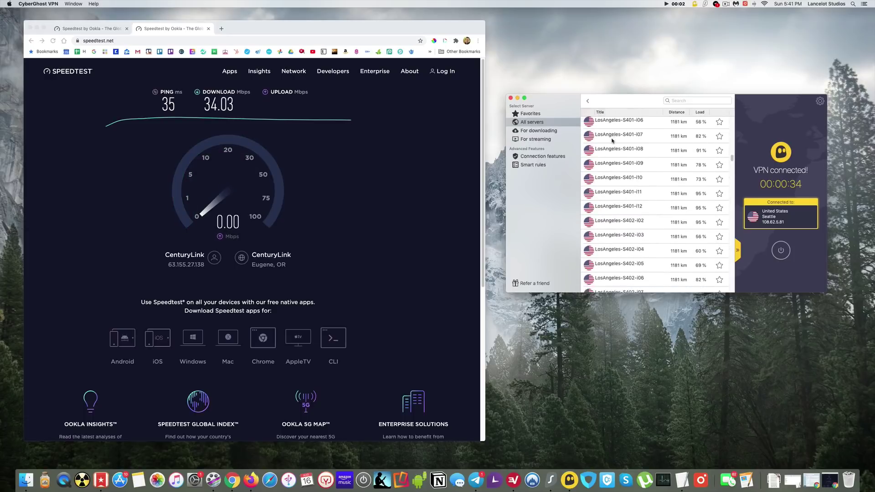
{"action": "scroll", "coordinate": [613, 140], "scroll_direction": "up", "scroll_amount": 5}
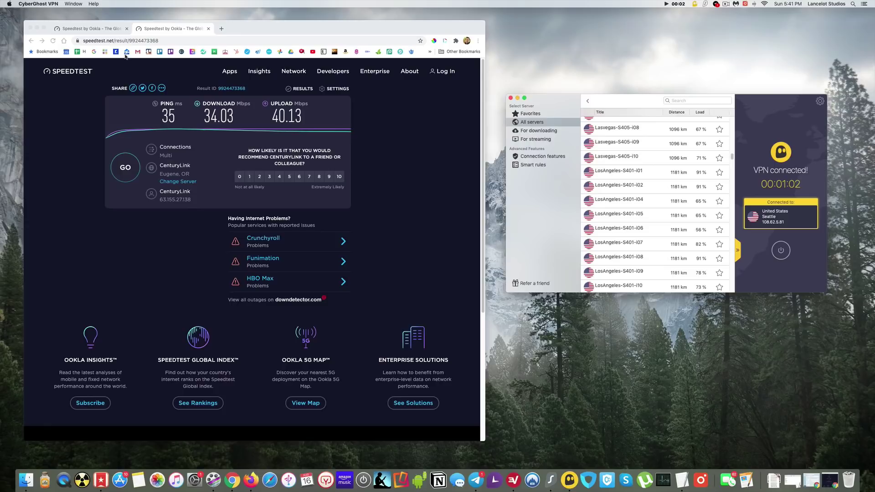
- Compare the baseline and Seattle results, then select the LosAngeles-S401-i01 server
{"action": "left_click", "coordinate": [104, 29]}
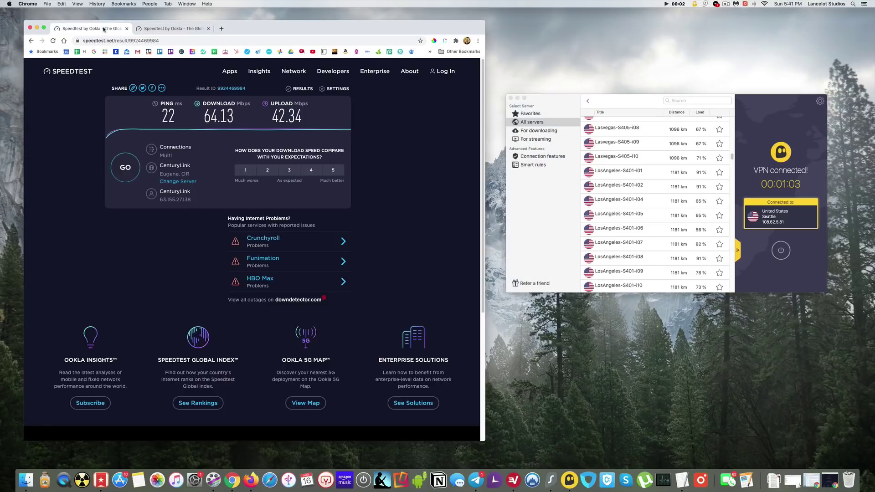
{"action": "left_click", "coordinate": [172, 29]}
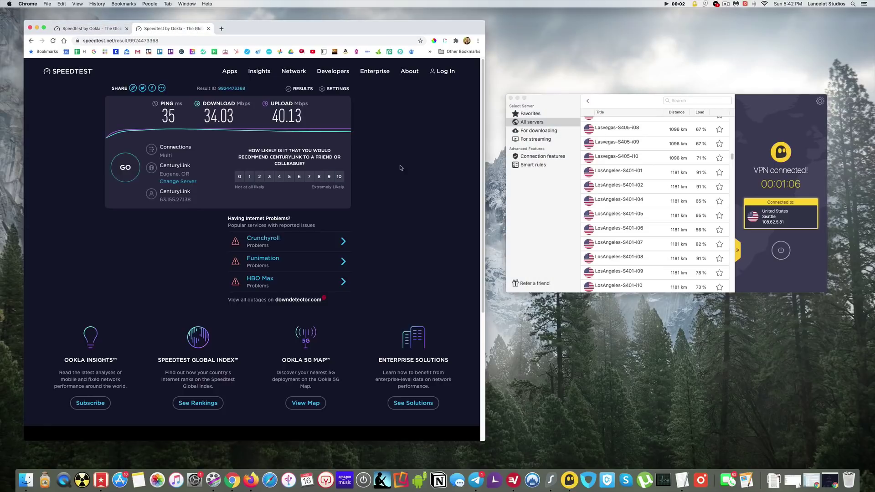
{"action": "scroll", "coordinate": [625, 182], "scroll_direction": "up", "scroll_amount": 1}
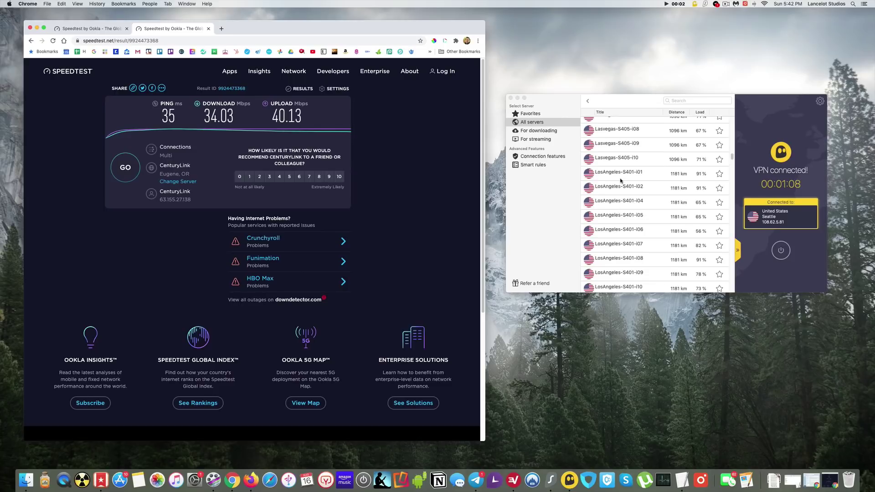
{"action": "left_click", "coordinate": [615, 174]}
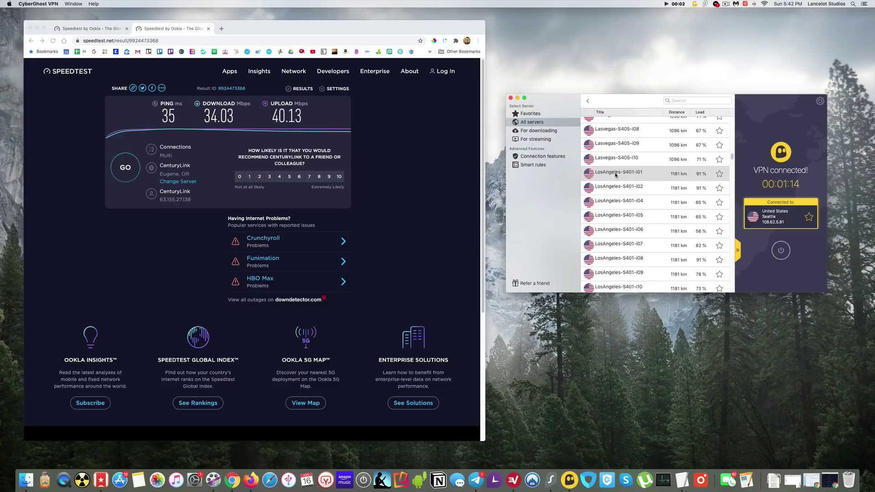
- Connect to LosAngeles-S401-i01 and run Speedtest in a new tab: 93 ms, 70.12/39.31 Mbps
{"action": "double_click", "coordinate": [615, 172]}
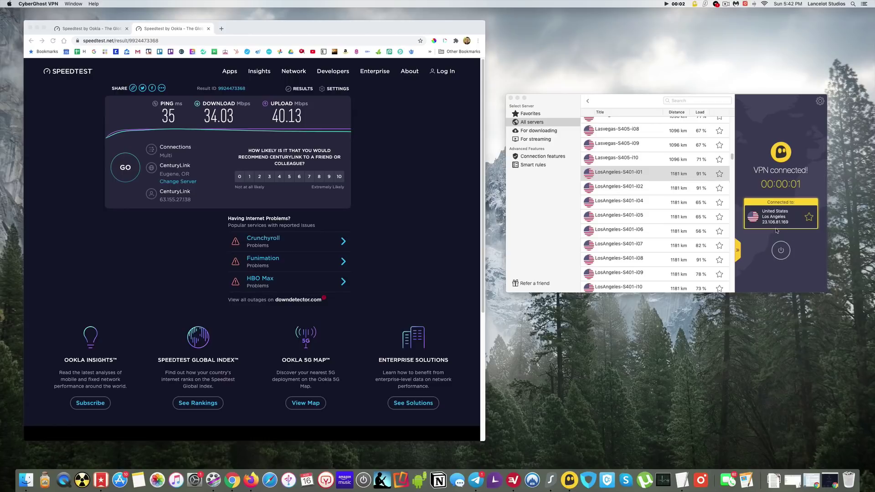
{"action": "right_click", "coordinate": [104, 51]}
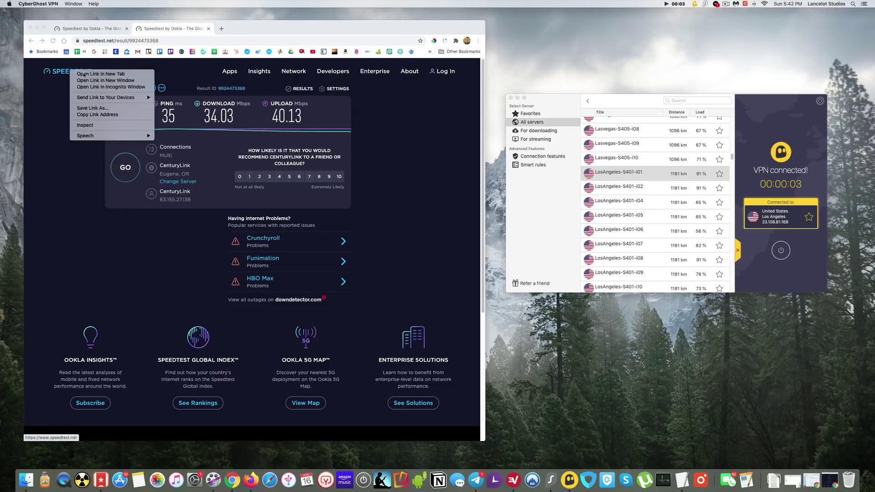
{"action": "left_click", "coordinate": [114, 74]}
{"action": "left_click", "coordinate": [245, 29]}
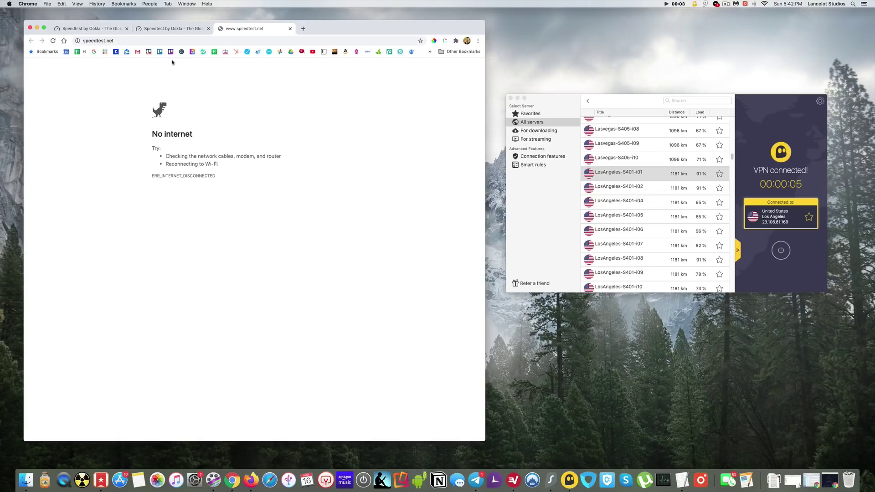
{"action": "left_click", "coordinate": [54, 40]}
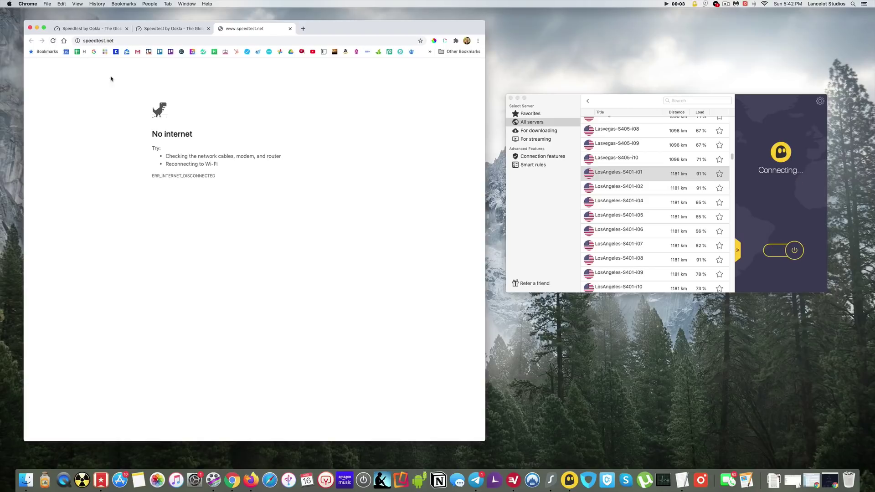
{"action": "left_click", "coordinate": [52, 41]}
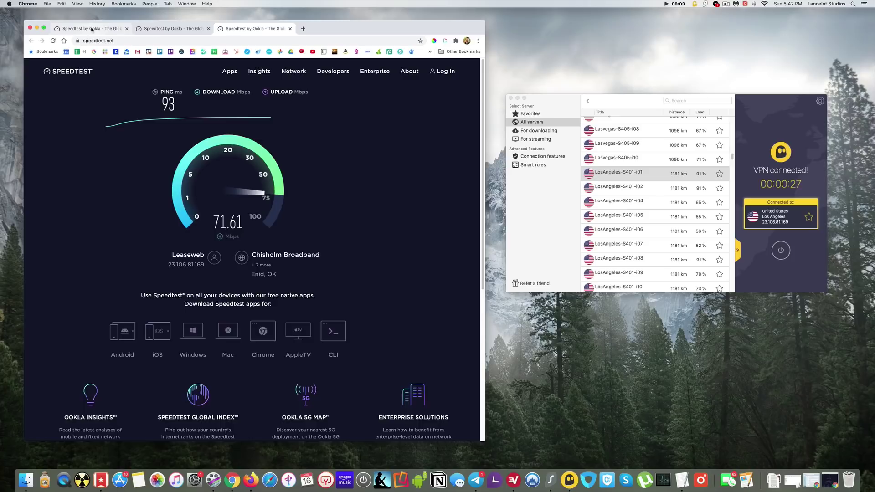
{"action": "left_click", "coordinate": [260, 29]}
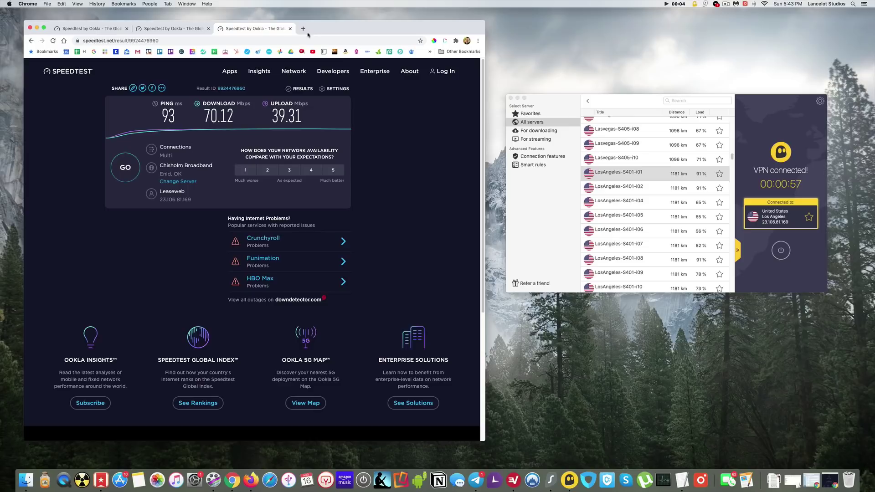
- Disconnect the VPN and start a fresh Speedtest in a new tab
{"action": "right_click", "coordinate": [49, 74]}
{"action": "left_click", "coordinate": [307, 44]}
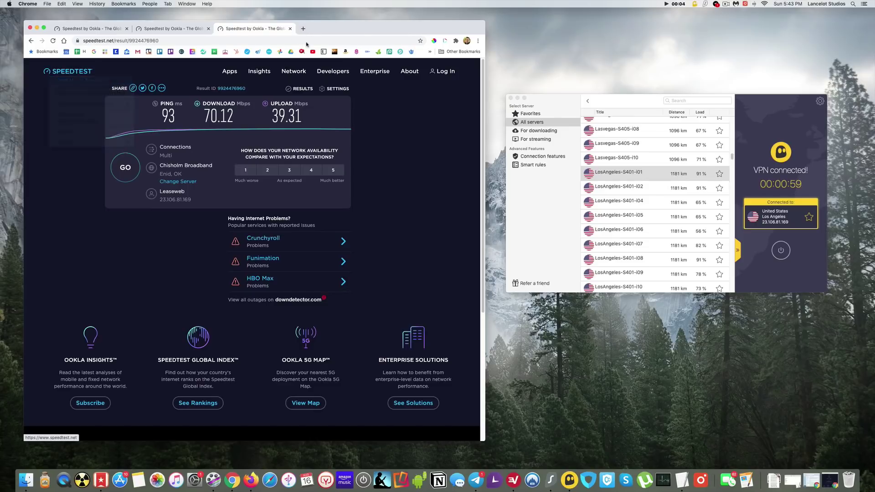
{"action": "left_click", "coordinate": [781, 252]}
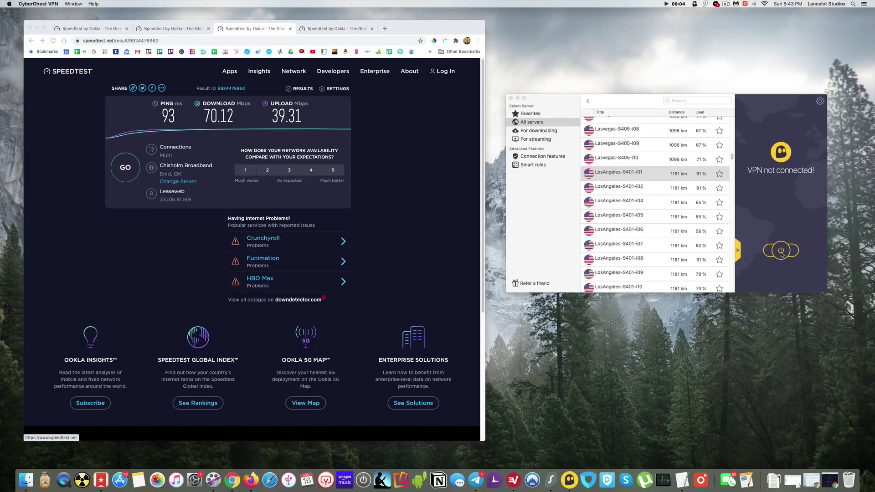
{"action": "left_click", "coordinate": [335, 29]}
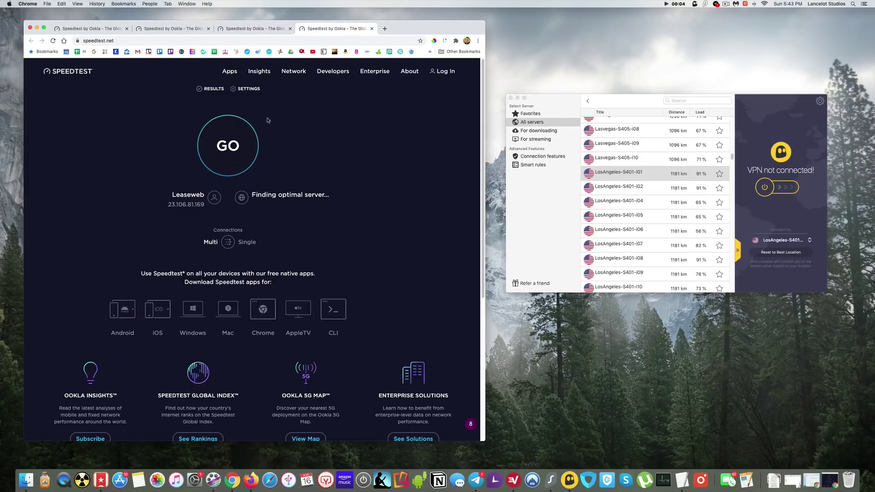
{"action": "left_click", "coordinate": [228, 146]}
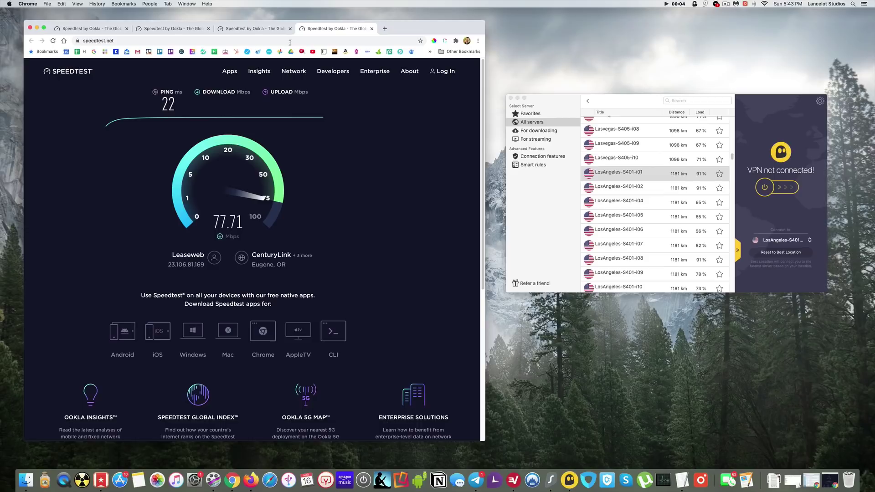
- Compare the 70.12, 64.13 and 34.03 Mbps results while the 77.18 Mbps no-VPN test finishes
{"action": "left_click", "coordinate": [255, 28]}
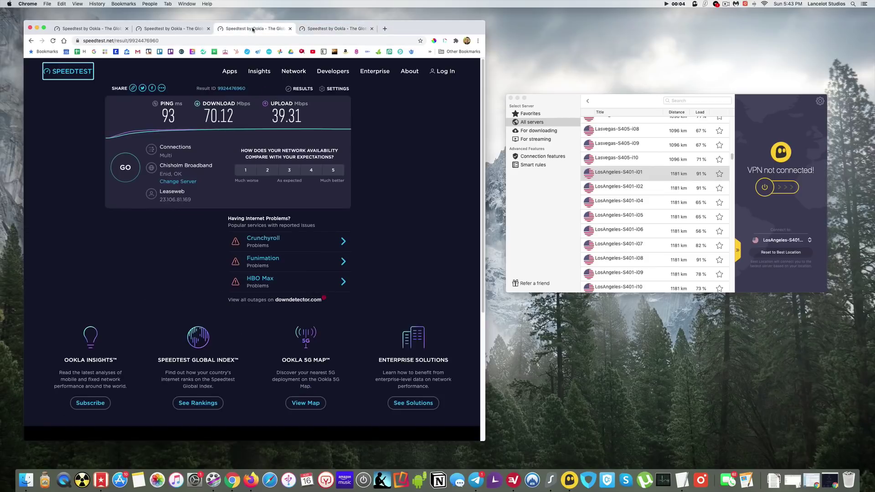
{"action": "left_click", "coordinate": [105, 30]}
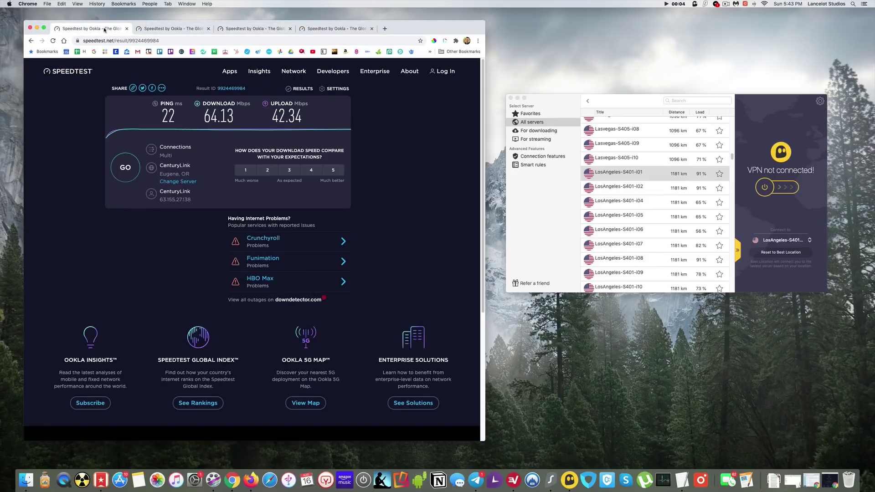
{"action": "left_click", "coordinate": [176, 30]}
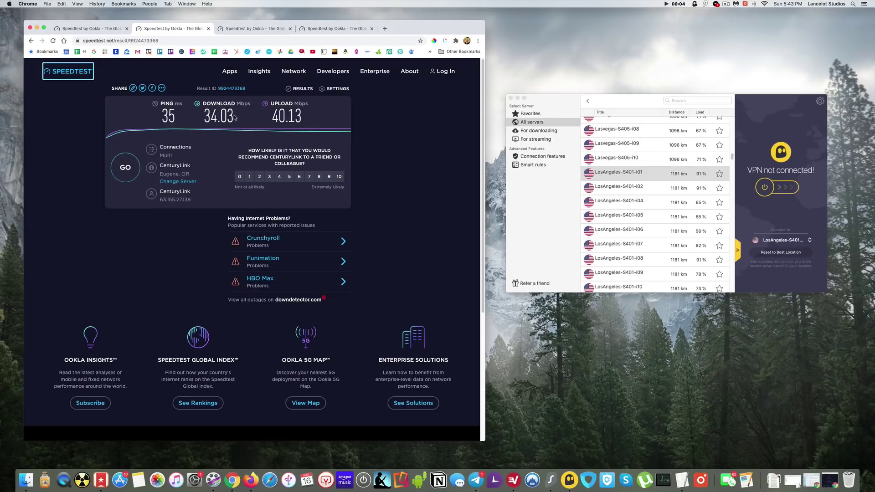
{"action": "left_click", "coordinate": [254, 30]}
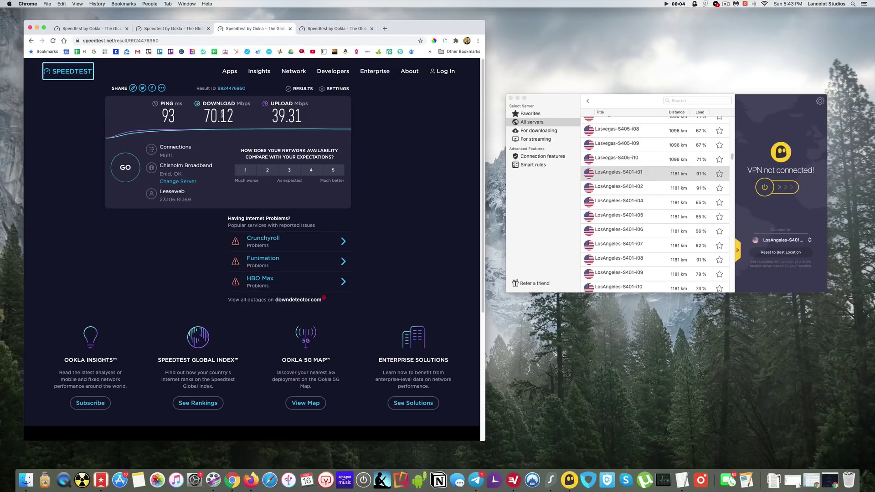
{"action": "left_click", "coordinate": [335, 29]}
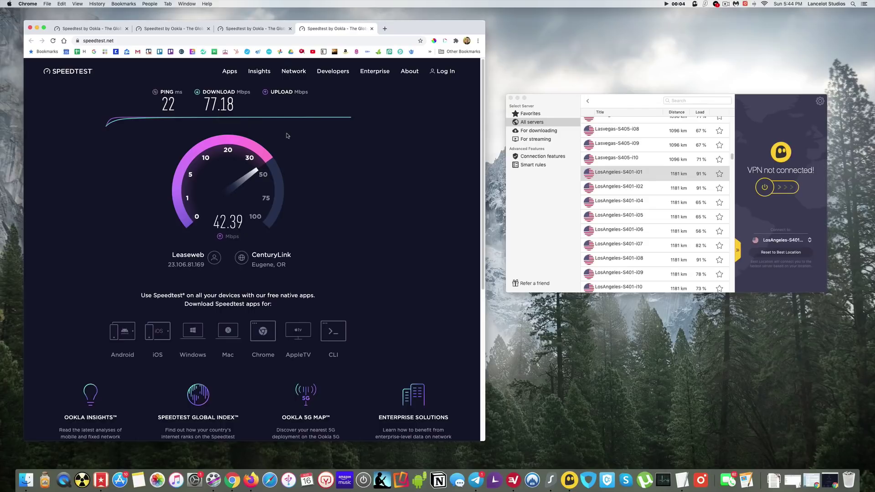
{"action": "left_click", "coordinate": [250, 29]}
{"action": "left_click", "coordinate": [334, 29]}
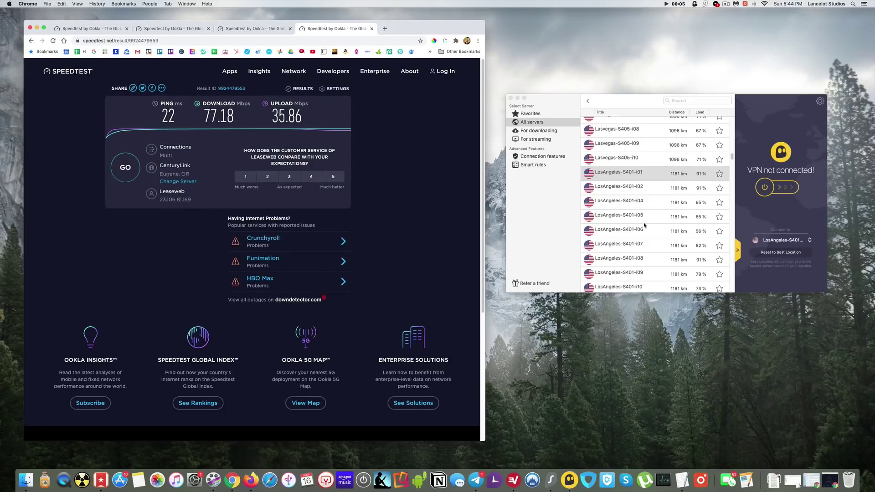
{"action": "scroll", "coordinate": [638, 222], "scroll_direction": "up", "scroll_amount": 1}
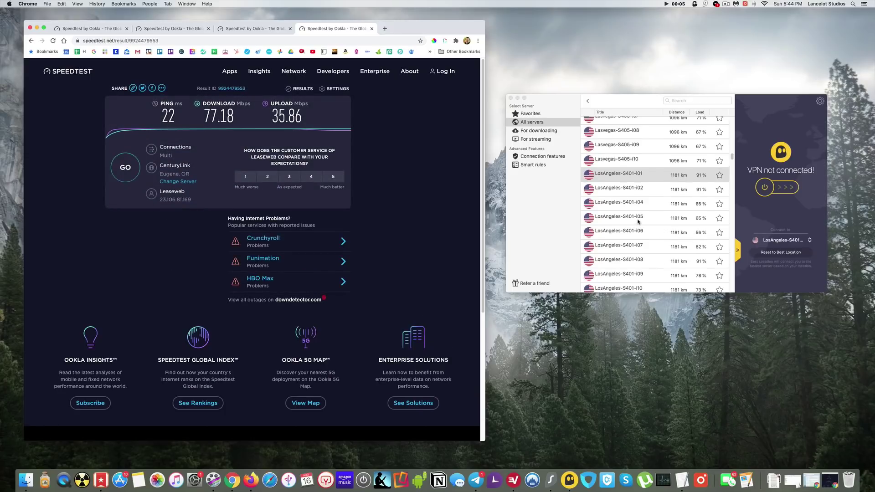
{"action": "left_click", "coordinate": [173, 29]}
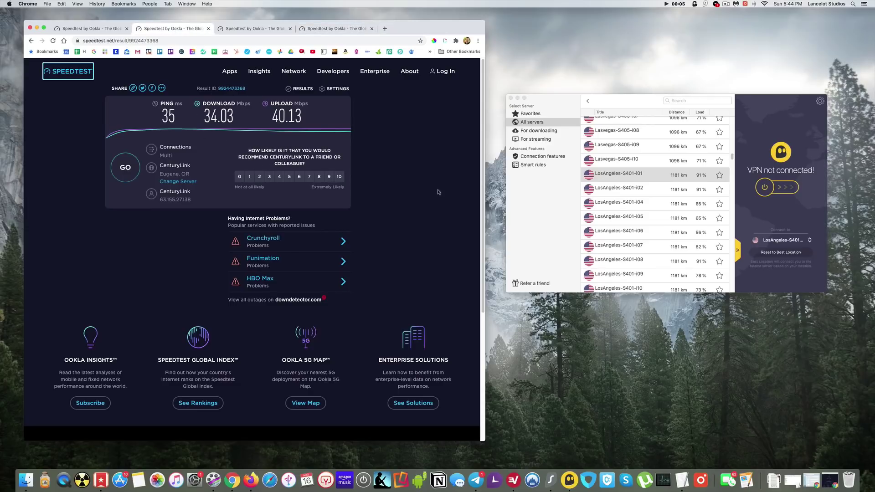
- Filter CyberGhost's server list to Favorites, grouped under General and Streaming
{"action": "scroll", "coordinate": [616, 208], "scroll_direction": "up", "scroll_amount": 1}
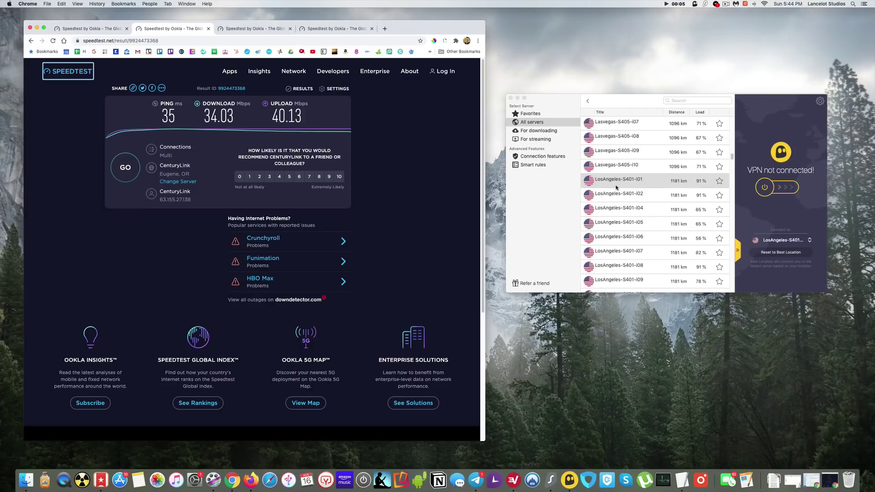
{"action": "scroll", "coordinate": [620, 173], "scroll_direction": "up", "scroll_amount": 3}
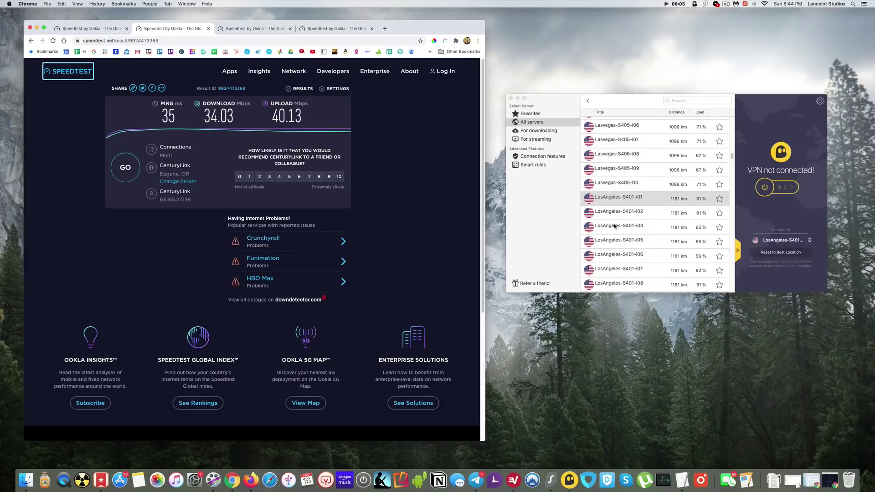
{"action": "left_click", "coordinate": [813, 244]}
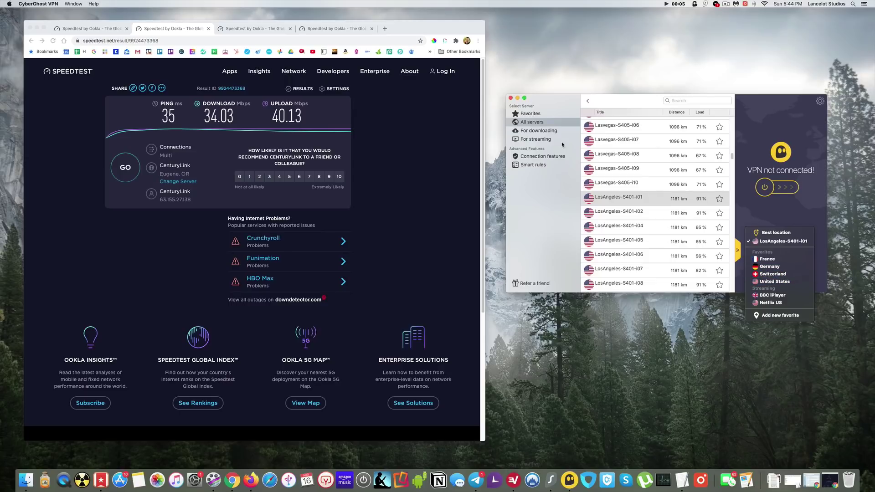
{"action": "left_click", "coordinate": [530, 115]}
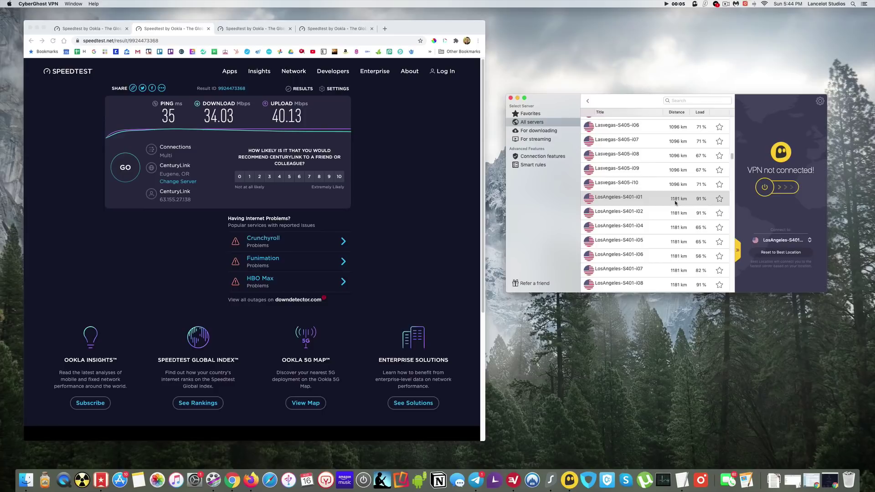
{"action": "left_click", "coordinate": [529, 114]}
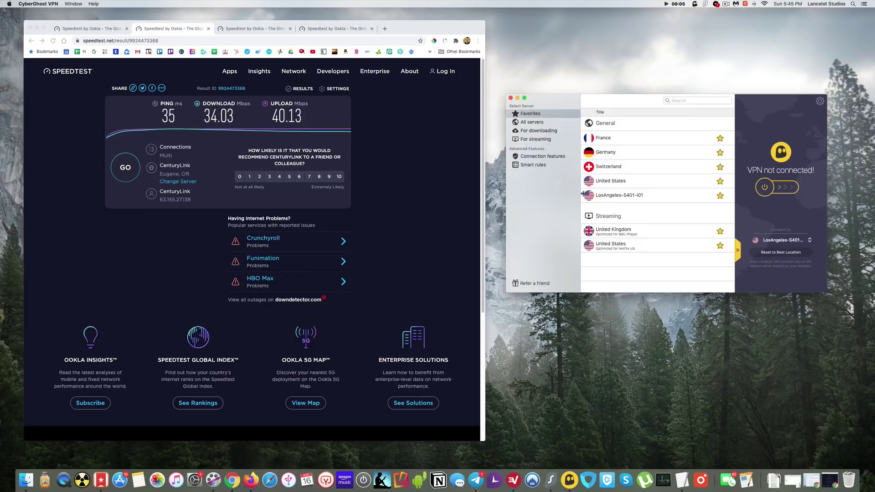
- Connect CyberGhost to the United Kingdom London server for BBC iPlayer
{"action": "left_click", "coordinate": [611, 234]}
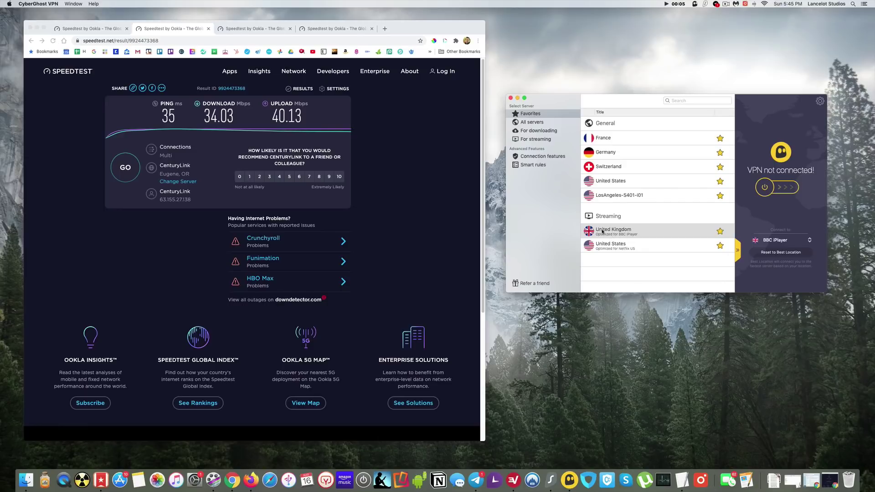
{"action": "left_click", "coordinate": [783, 184]}
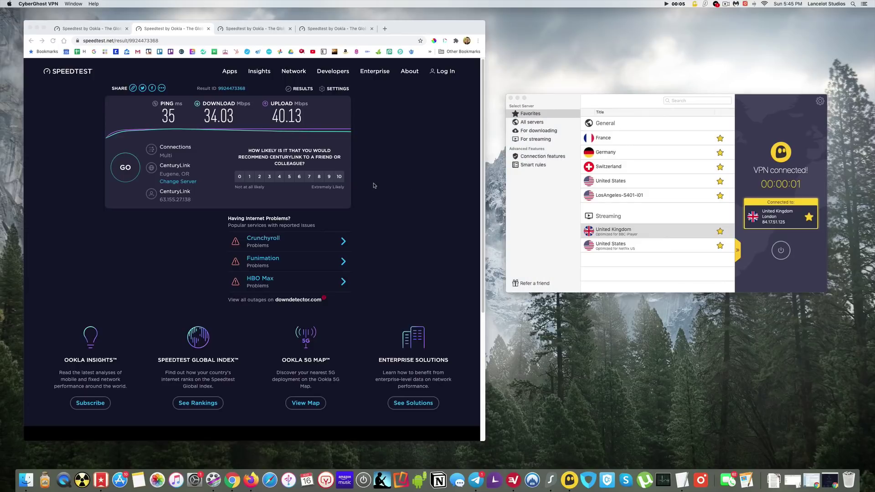
{"action": "right_click", "coordinate": [67, 72]}
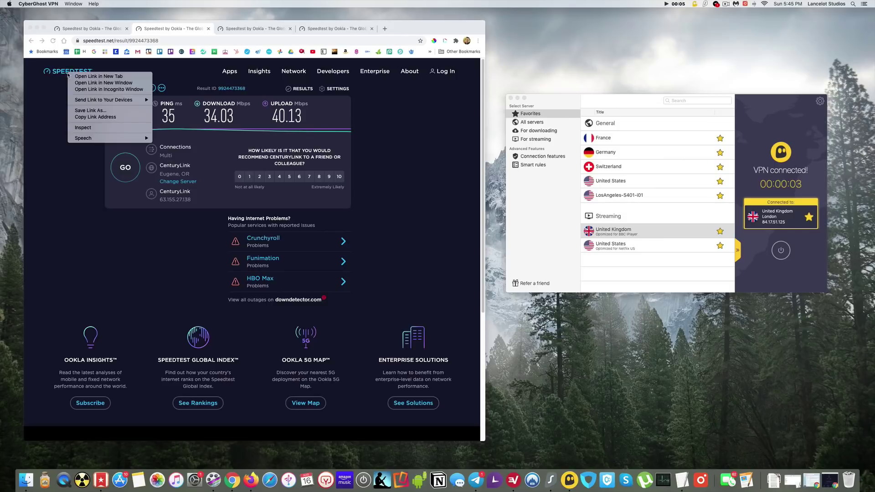
- Open Speedtest in a new last tab and start a test through the London VPN
{"action": "left_click", "coordinate": [91, 76]}
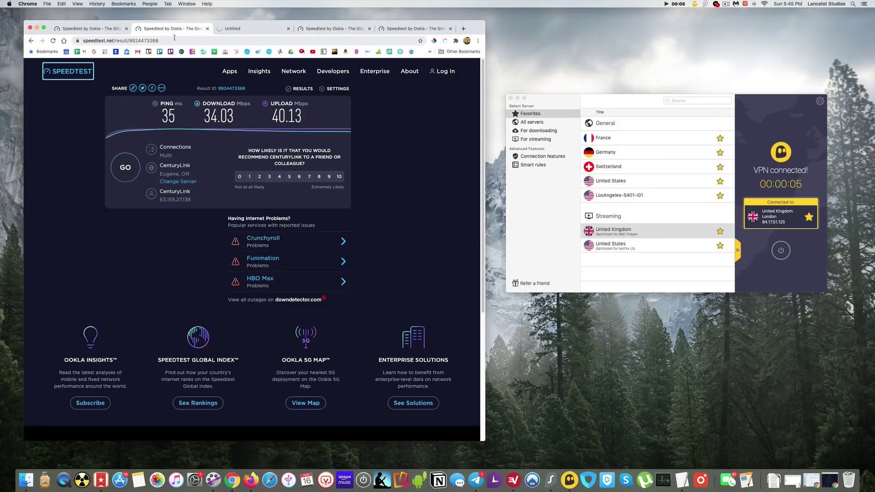
{"action": "left_click", "coordinate": [221, 29]}
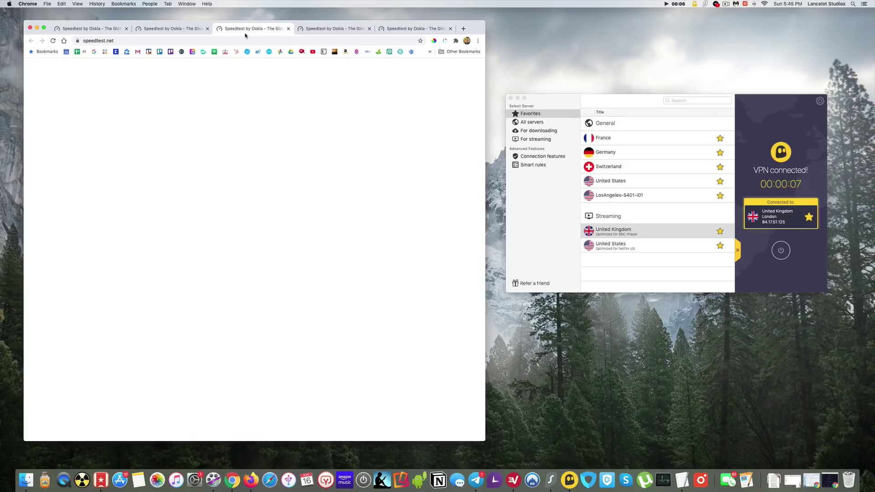
{"action": "left_click_drag", "start_coordinate": [220, 30], "coordinate": [387, 31]}
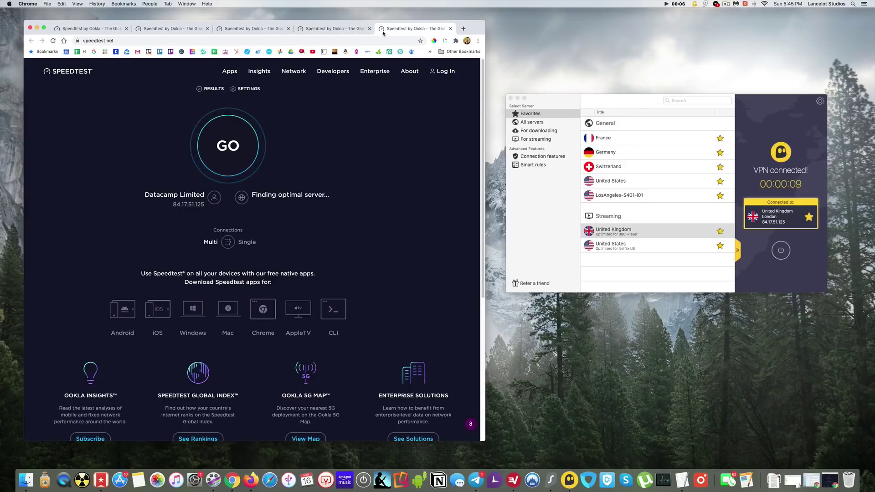
{"action": "left_click", "coordinate": [247, 149]}
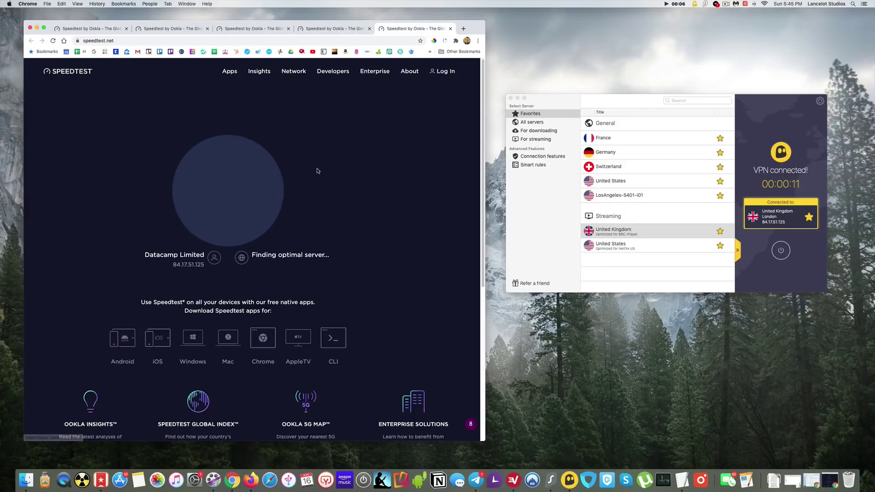
- Review the 77.18 Mbps result, then check the London test at 163 ms, 40.67 Mbps
{"action": "left_click", "coordinate": [85, 31]}
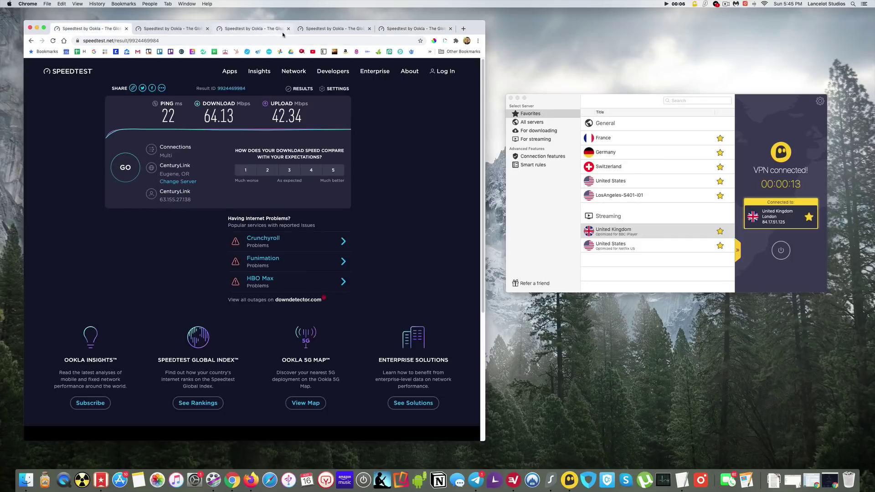
{"action": "left_click", "coordinate": [331, 29]}
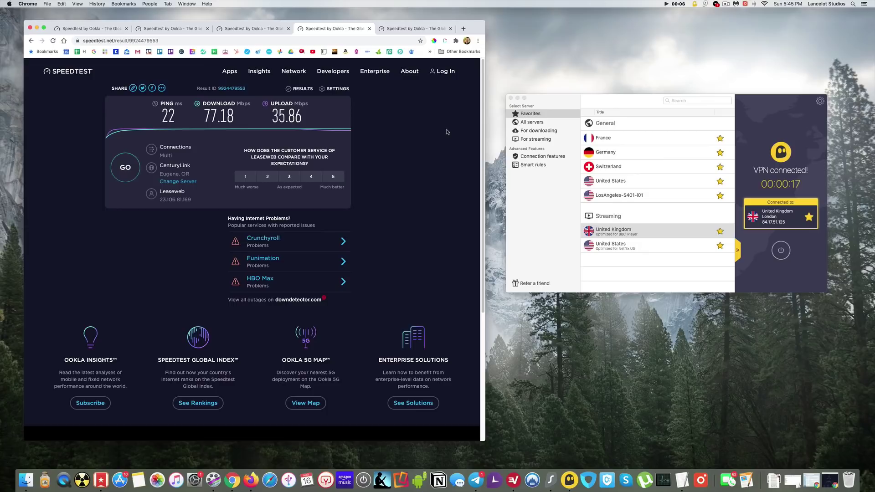
{"action": "left_click", "coordinate": [416, 30]}
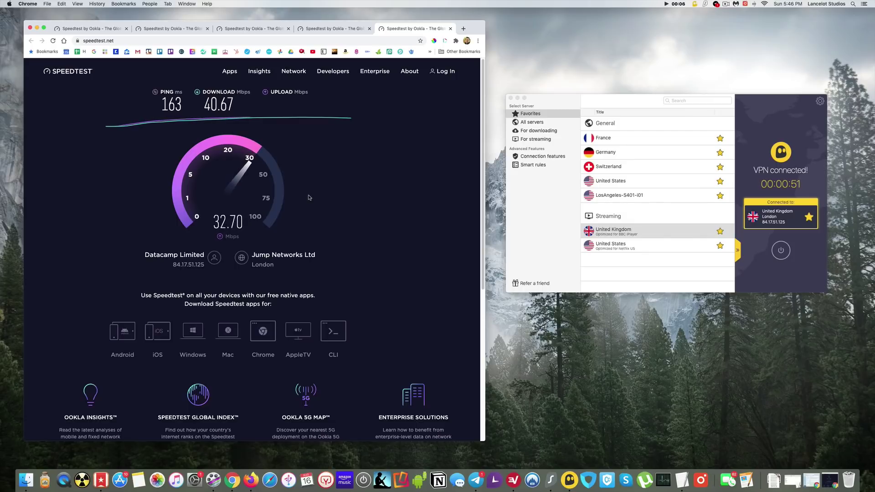
- Compare the finished London run (34.08 Mbps upload) against the 77.18 Mbps result
{"action": "left_click", "coordinate": [314, 29]}
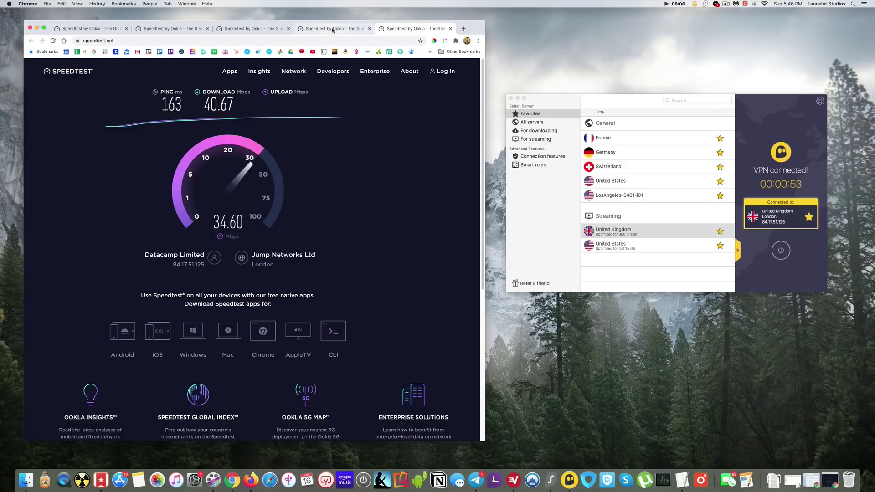
{"action": "left_click", "coordinate": [415, 28]}
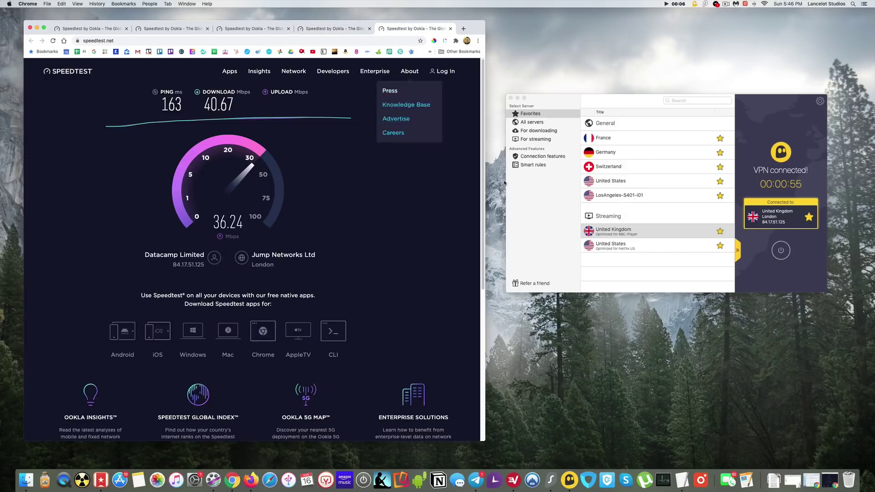
{"action": "left_click", "coordinate": [560, 149]}
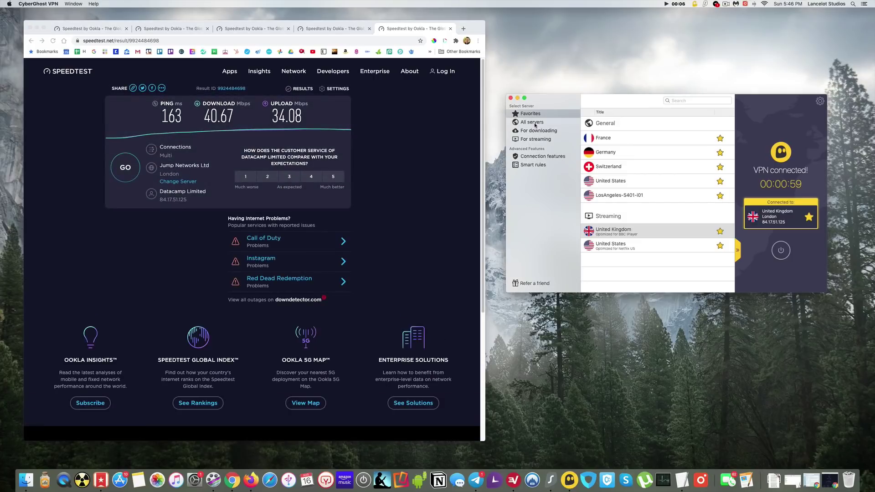
- Reconnect CyberGhost to London-S19-i01 from the United Kingdom server list
{"action": "left_click", "coordinate": [532, 122]}
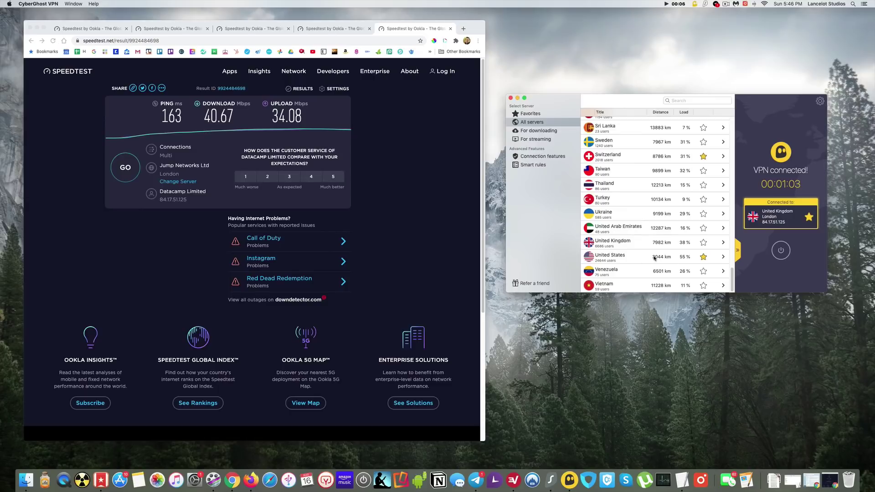
{"action": "left_click", "coordinate": [724, 242]}
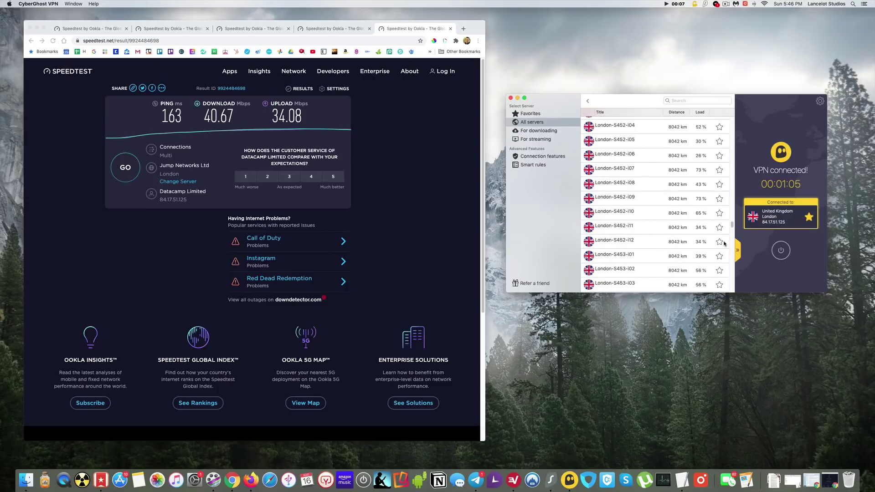
{"action": "scroll", "coordinate": [702, 228], "scroll_direction": "up", "scroll_amount": 15}
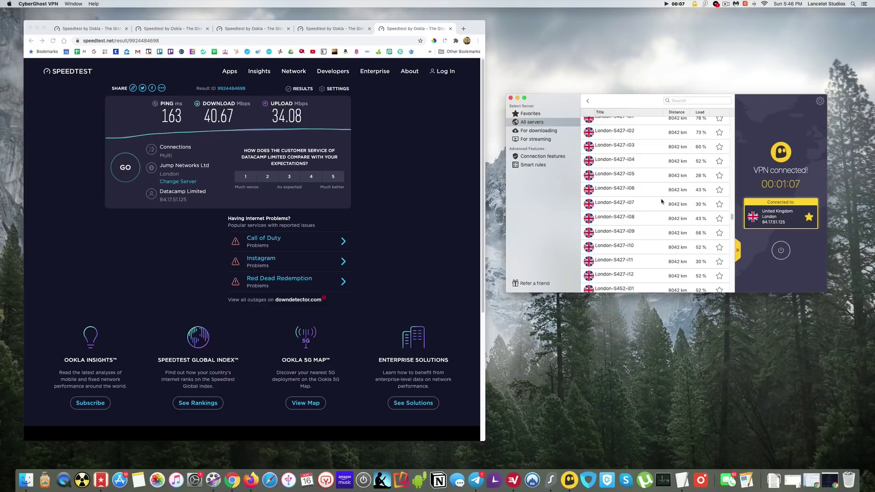
{"action": "scroll", "coordinate": [661, 202], "scroll_direction": "up", "scroll_amount": 15}
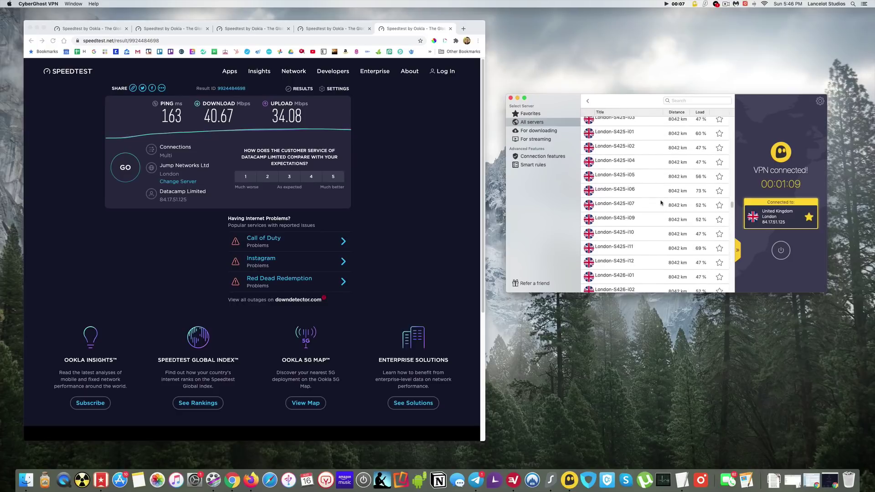
{"action": "scroll", "coordinate": [661, 202], "scroll_direction": "up", "scroll_amount": 15}
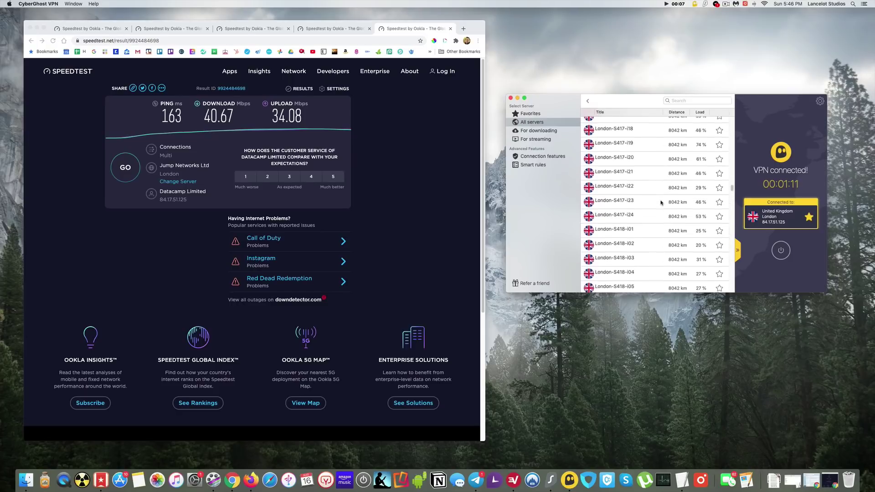
{"action": "scroll", "coordinate": [660, 203], "scroll_direction": "up", "scroll_amount": 15}
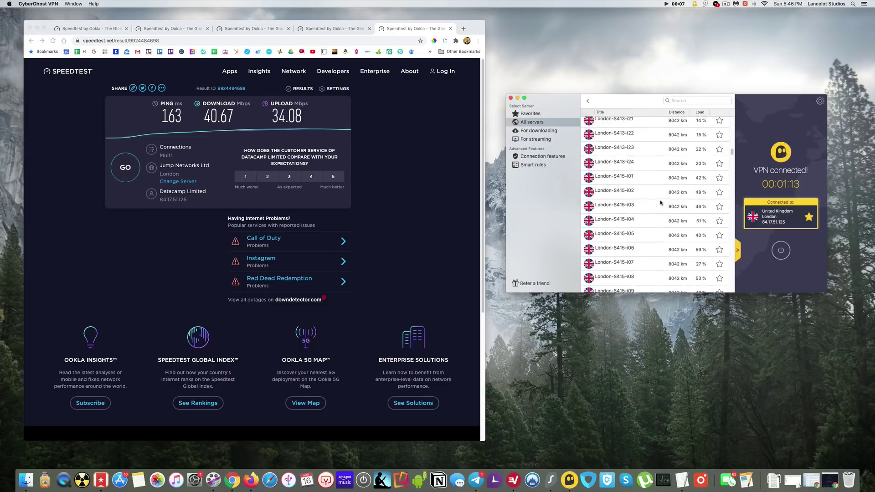
{"action": "scroll", "coordinate": [660, 203], "scroll_direction": "up", "scroll_amount": 15}
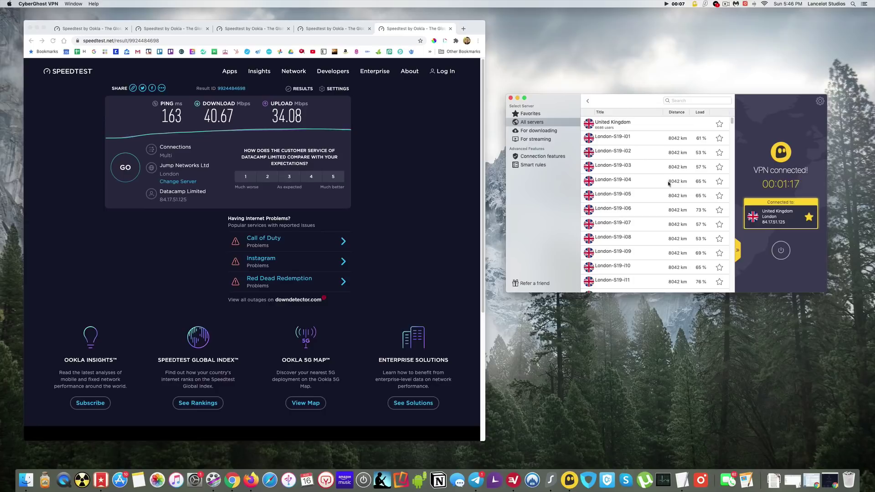
{"action": "double_click", "coordinate": [629, 138]}
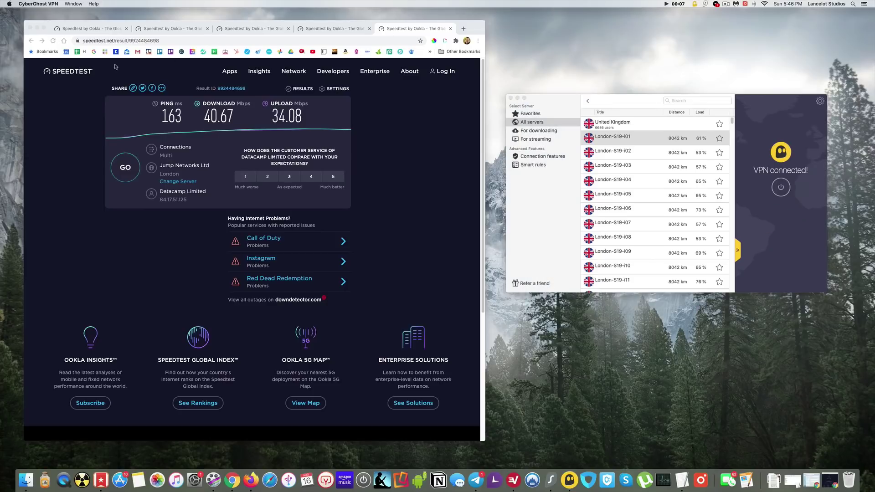
{"action": "right_click", "coordinate": [75, 70]}
- Run Speedtest in a sixth tab via Coreix London (167 ms, 71.78 Mbps) and compare with the 40.67 Mbps London result
{"action": "left_click", "coordinate": [87, 74]}
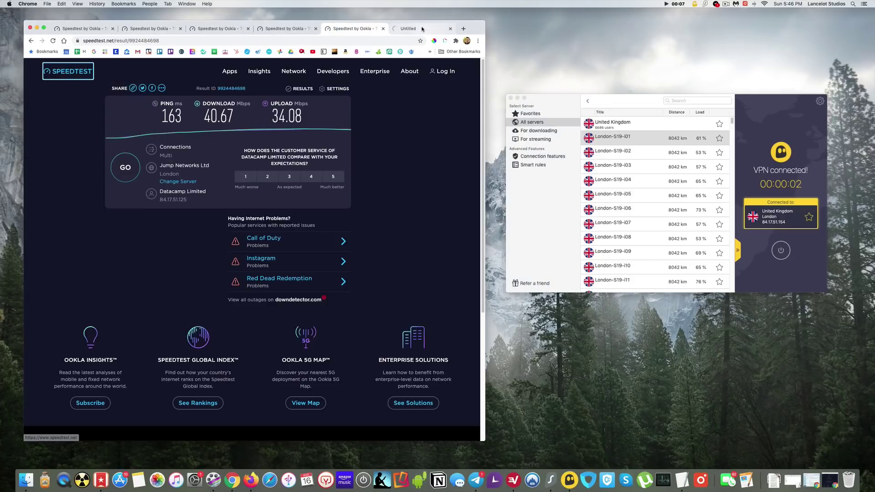
{"action": "key", "text": "ctrl+Tab"}
{"action": "left_click", "coordinate": [246, 142]}
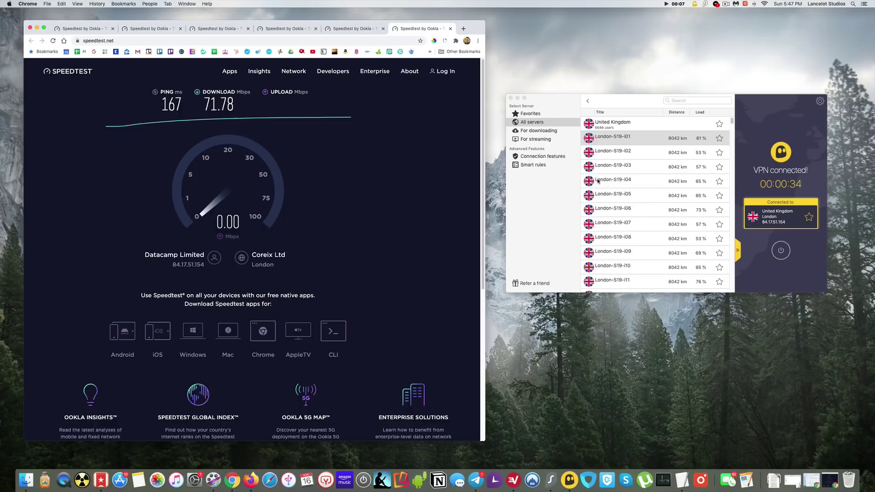
{"action": "left_click", "coordinate": [349, 28]}
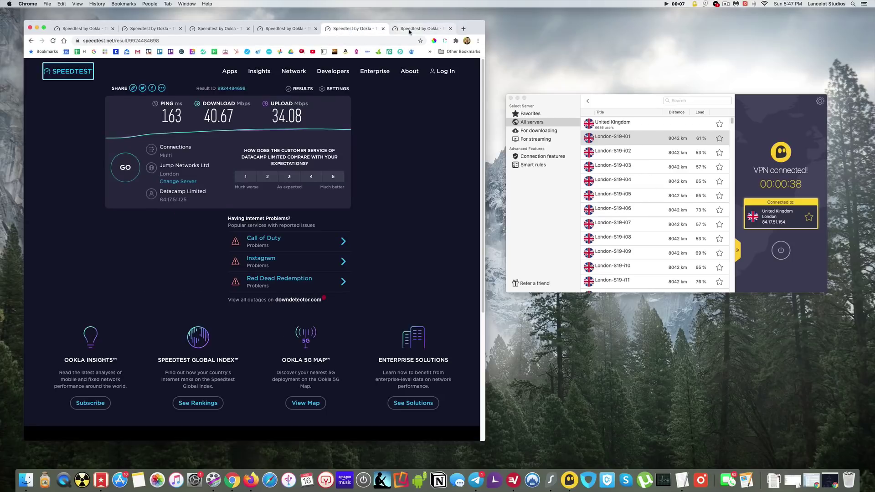
- Let the London-S19-i01 speed test finish: 167 ms ping, 71.78 Mbps down, 39.74 Mbps up
{"action": "left_click", "coordinate": [420, 28]}
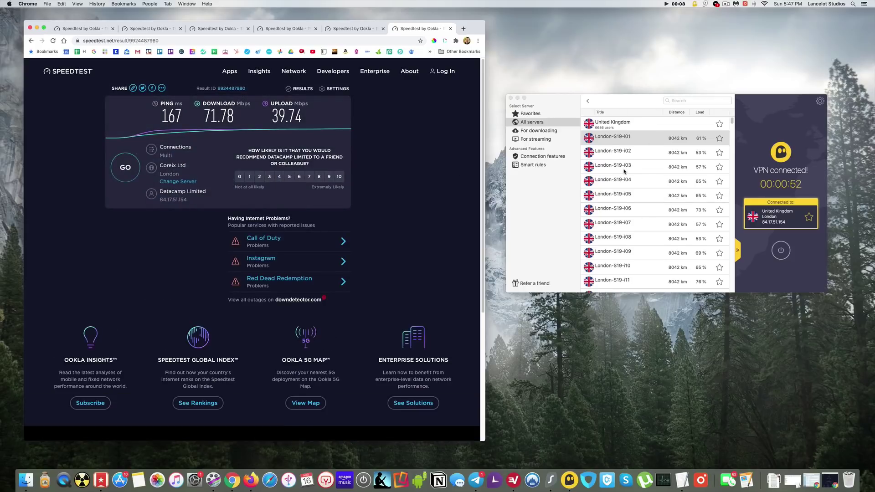
{"action": "scroll", "coordinate": [623, 171], "scroll_direction": "down", "scroll_amount": 5}
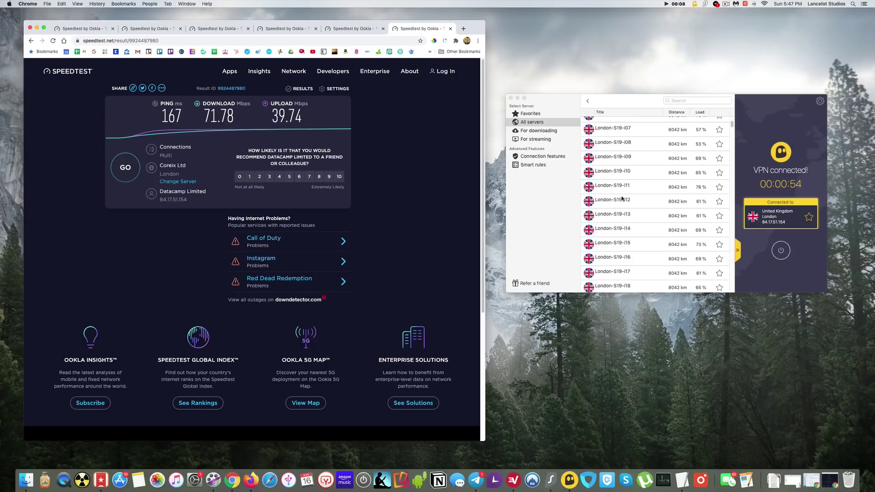
{"action": "scroll", "coordinate": [622, 198], "scroll_direction": "up", "scroll_amount": 5}
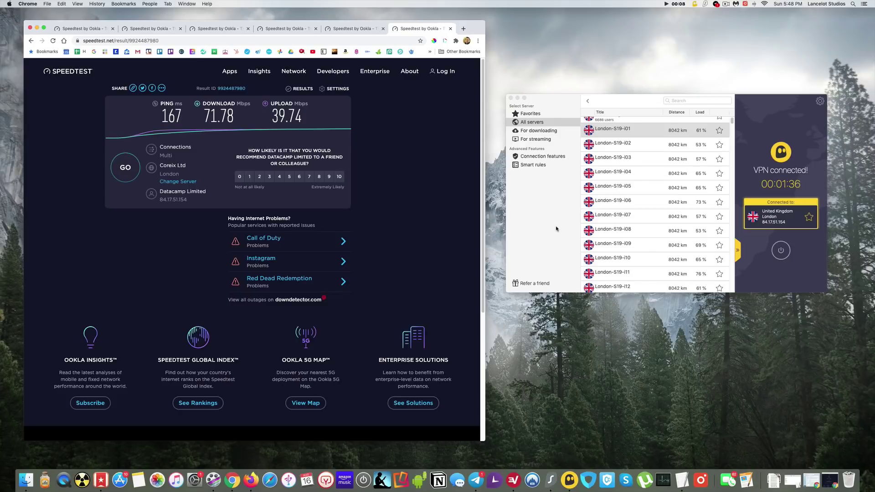
- Switch CyberGhost to its For streaming server list and browse the Netflix, Disney+ and BBC iPlayer servers
{"action": "left_click", "coordinate": [540, 139]}
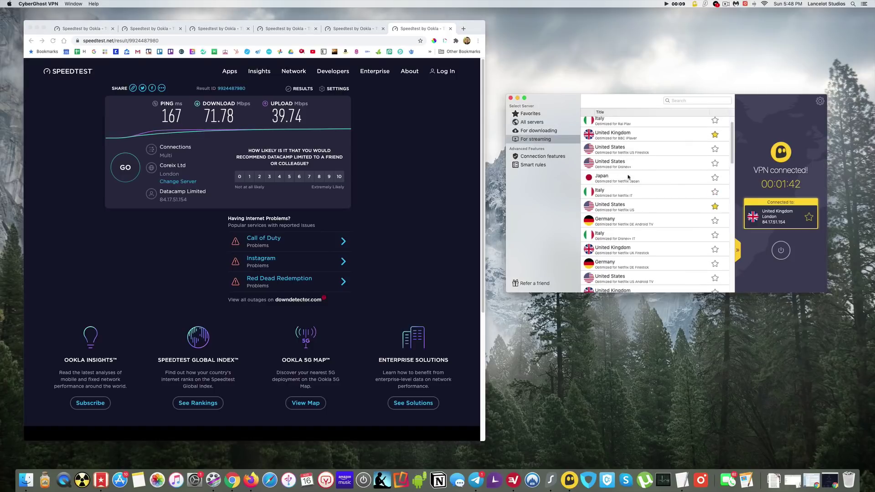
{"action": "scroll", "coordinate": [629, 179], "scroll_direction": "down", "scroll_amount": 1}
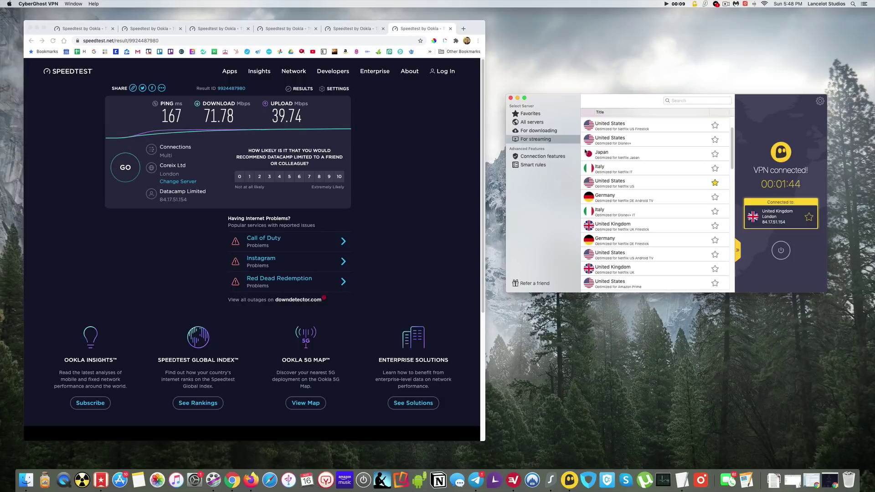